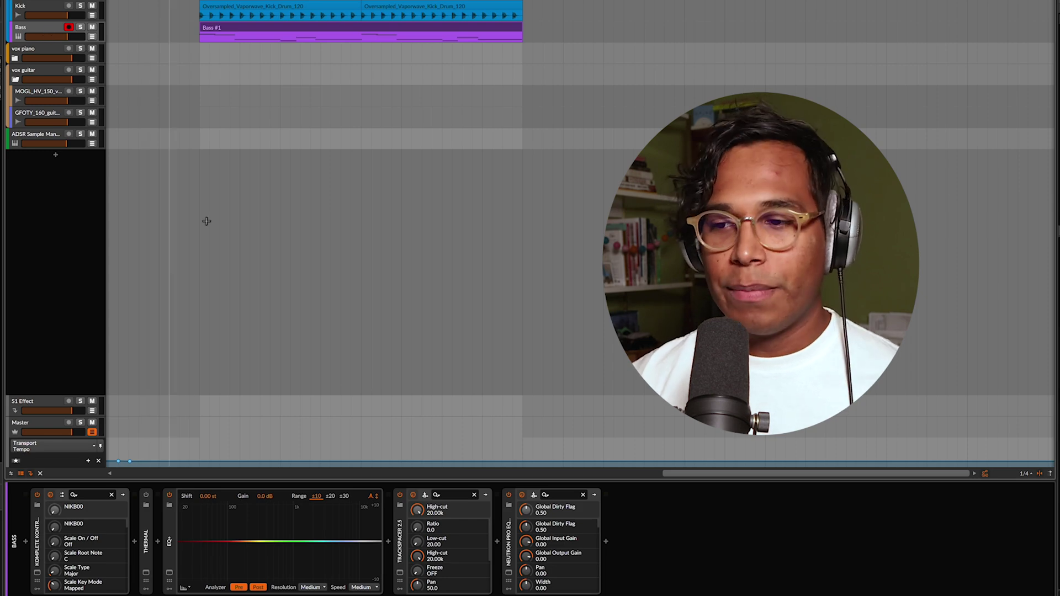
# Open the bass Trackspacer window and set its sidechain input to Kick Bass > Kick > Kick (PRE)
pyautogui.click(400, 574)
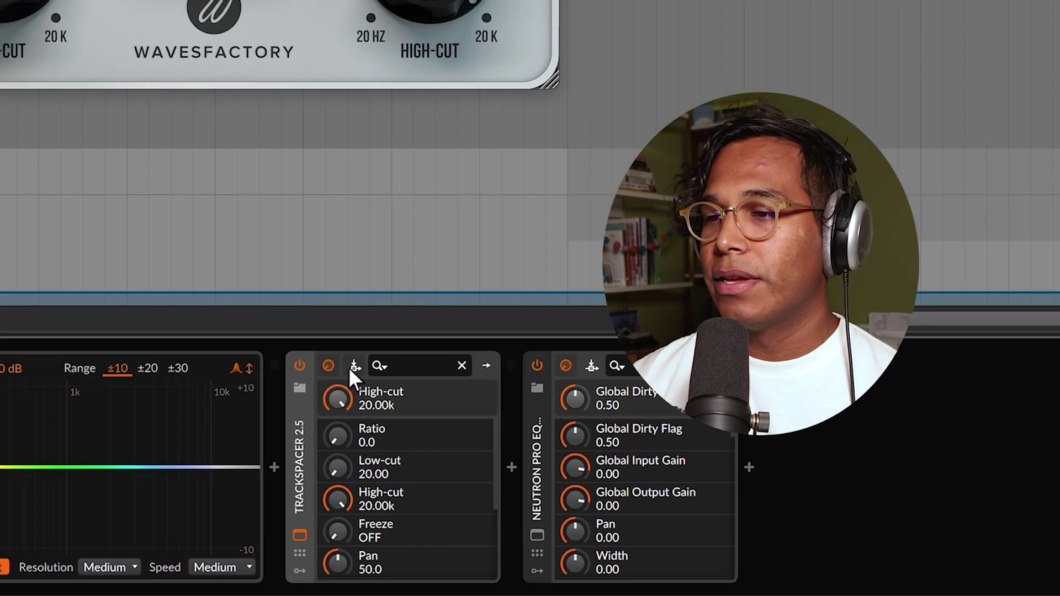
pyautogui.click(424, 494)
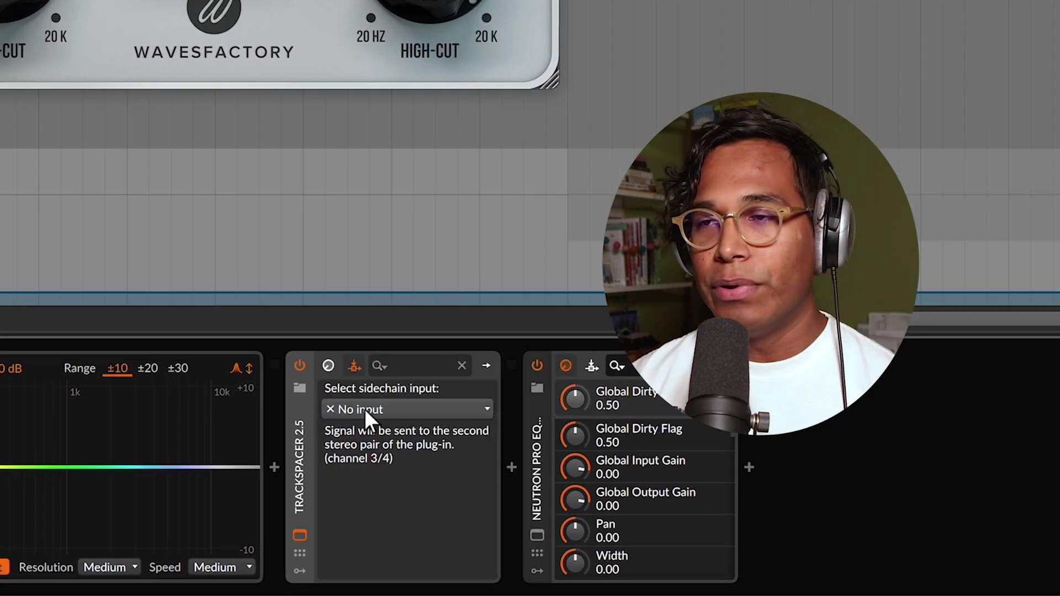
pyautogui.click(364, 409)
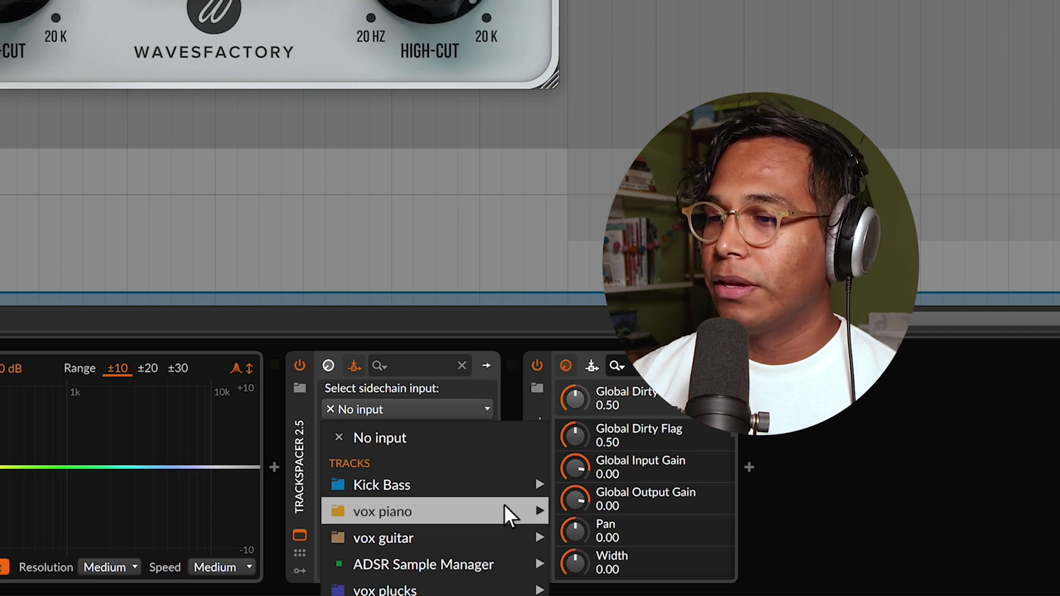
pyautogui.moveTo(507, 486)
pyautogui.moveTo(658, 488)
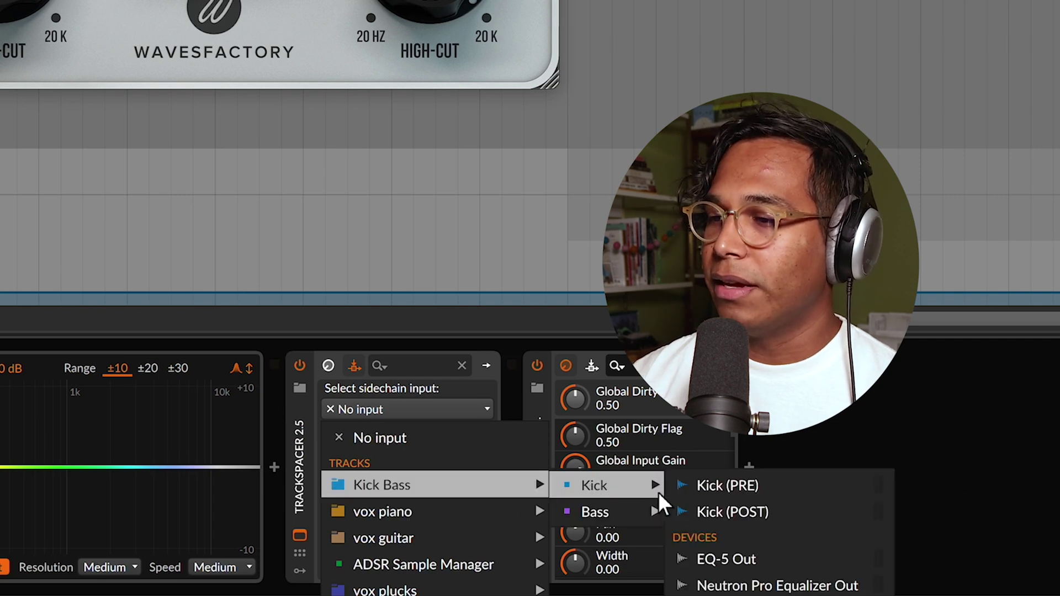
pyautogui.click(708, 485)
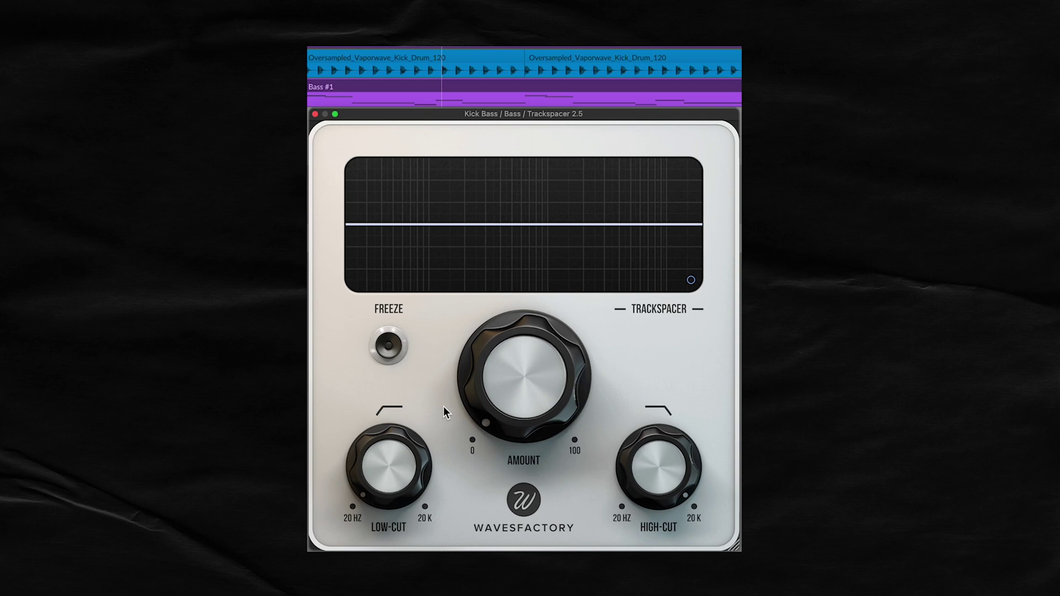
# Play the kick and bass and raise the bass Trackspacer's Amount to about 11% and a bit higher
pyautogui.press('space')
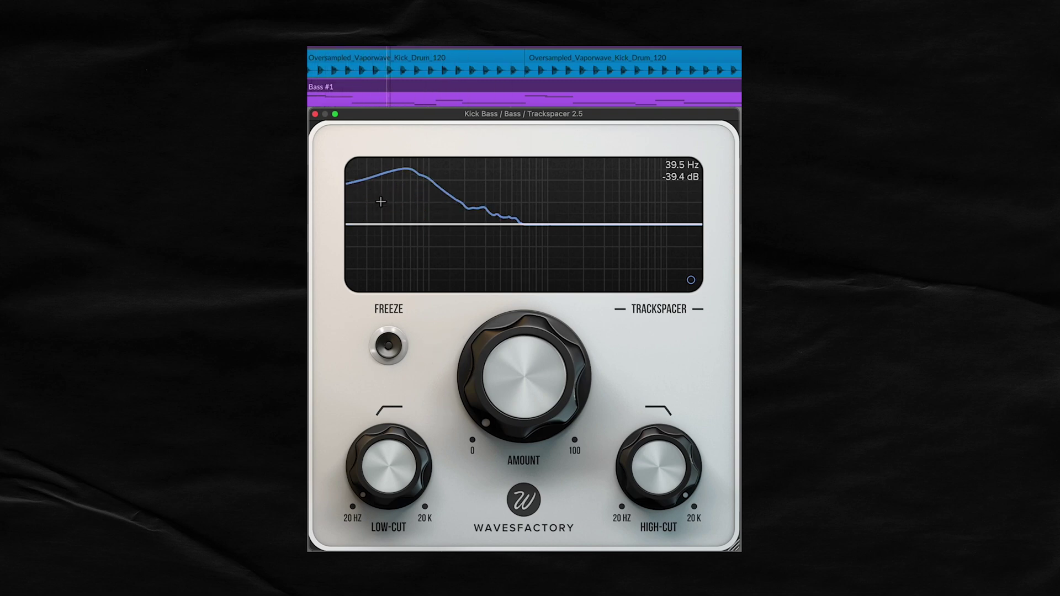
pyautogui.moveTo(485, 349)
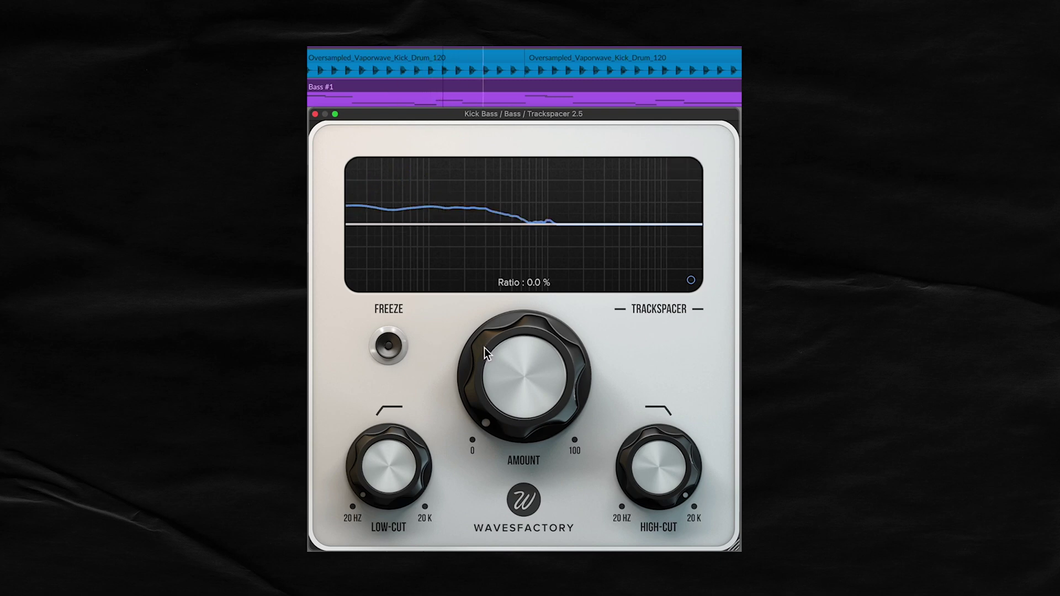
pyautogui.moveTo(506, 383); pyautogui.dragTo(487, 359)
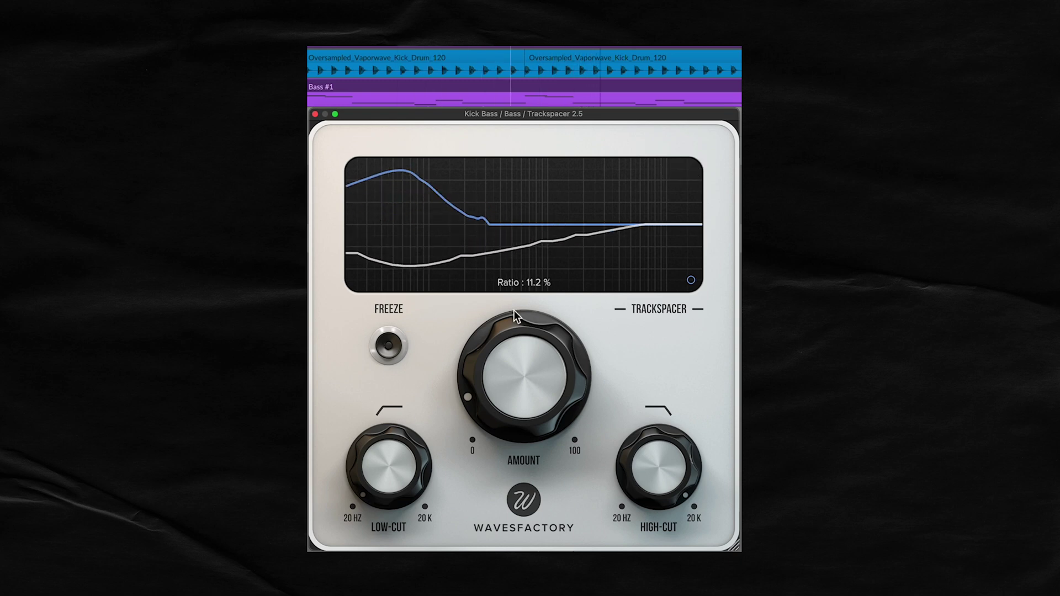
pyautogui.moveTo(516, 395); pyautogui.dragTo(519, 428)
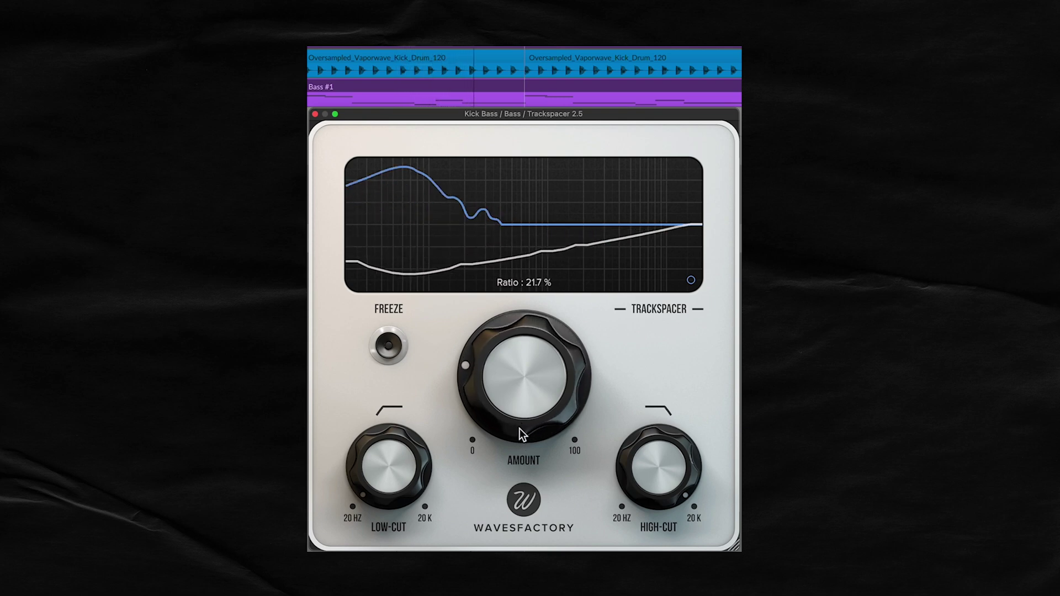
# Stop, adjust Amount to about 27%, restart playback, then return Amount to 0%
pyautogui.press('space')
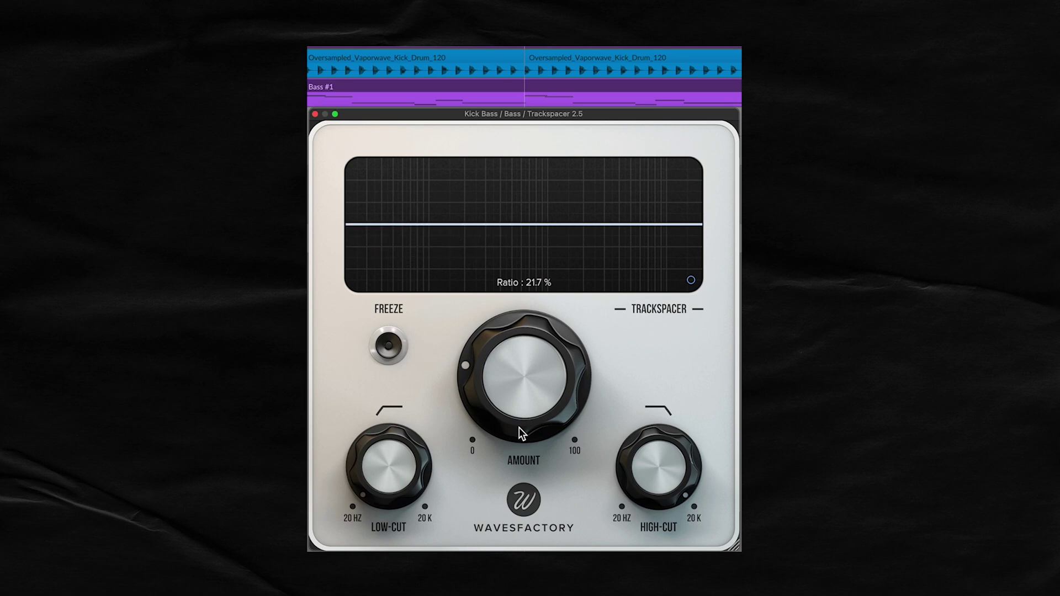
pyautogui.scroll(5, 506, 364)
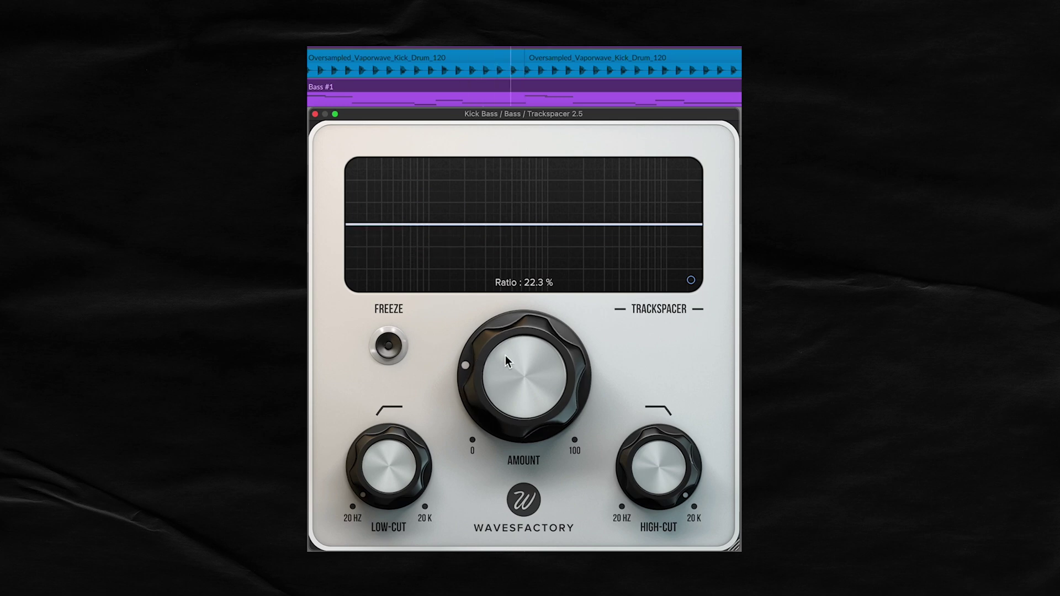
pyautogui.scroll(-1, 507, 362)
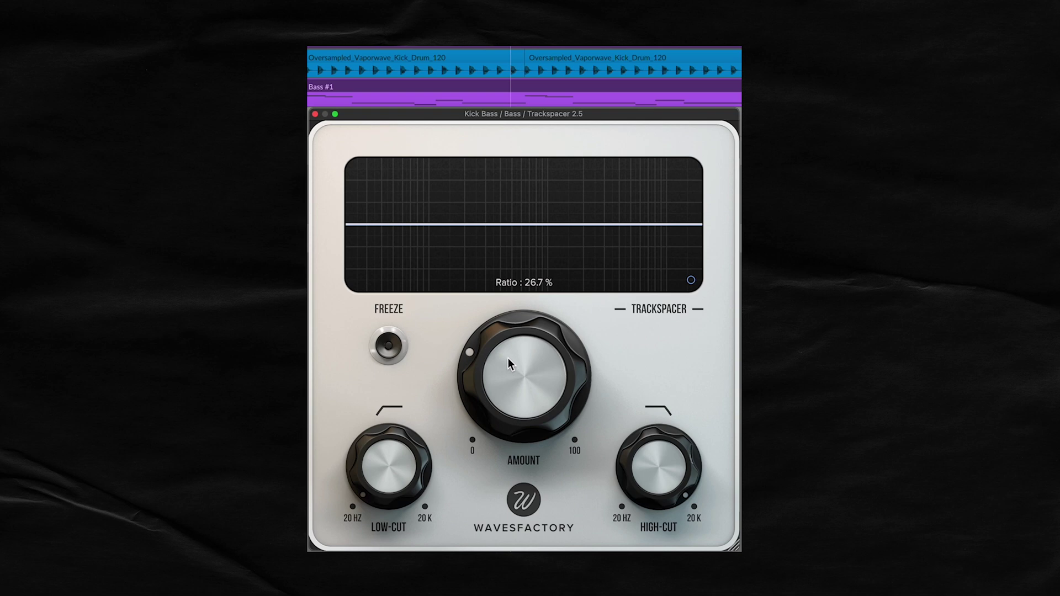
pyautogui.press('space')
pyautogui.press('space')
pyautogui.moveTo(517, 346); pyautogui.dragTo(533, 417)
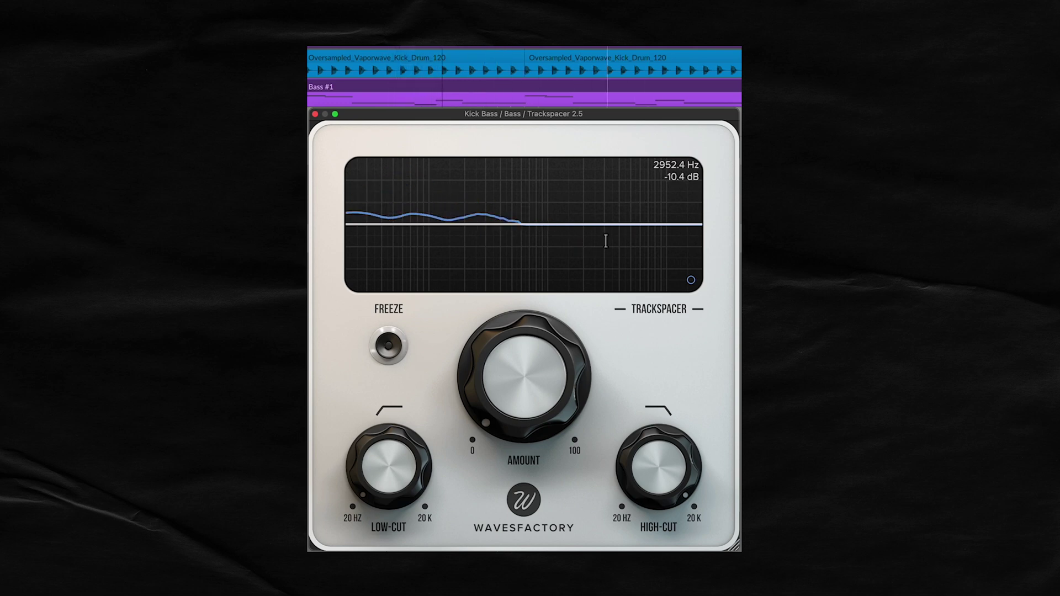
# Lower the bass Trackspacer's high-cut to about 513 Hz and set its Amount to 19%
pyautogui.moveTo(649, 478)
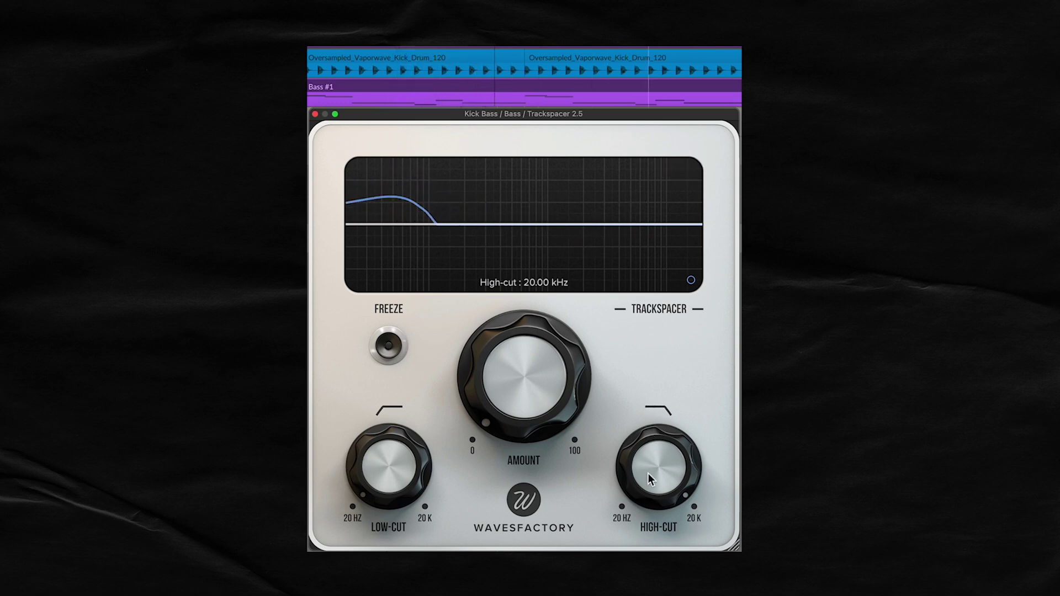
pyautogui.moveTo(648, 456); pyautogui.dragTo(633, 518)
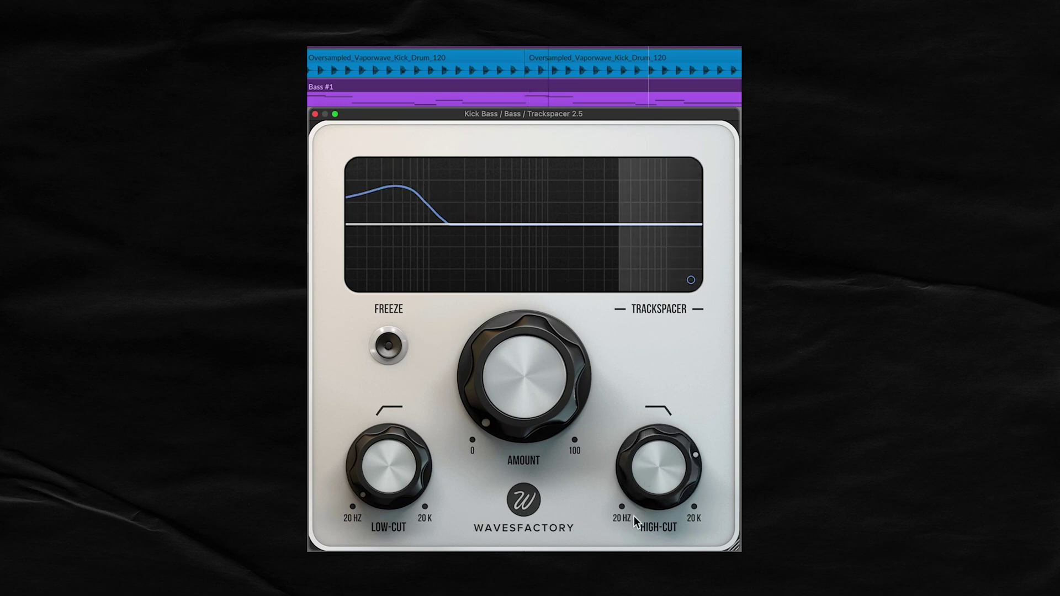
pyautogui.moveTo(639, 470); pyautogui.dragTo(607, 545)
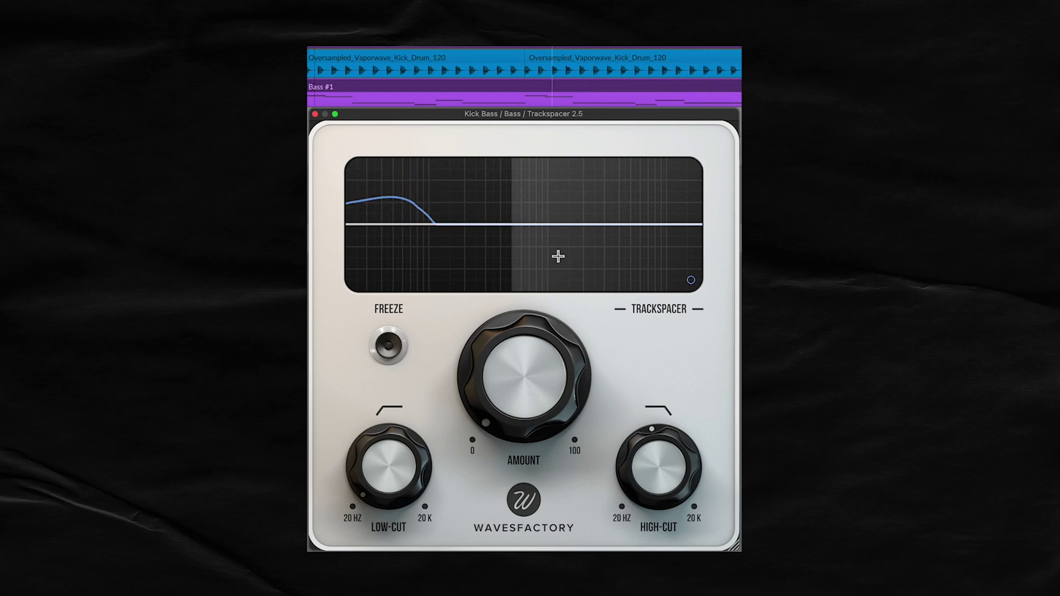
pyautogui.moveTo(507, 390)
pyautogui.moveTo(509, 386)
pyautogui.mouseDown()
pyautogui.moveTo(518, 344)
pyautogui.moveTo(506, 402)
pyautogui.moveTo(515, 360)
pyautogui.moveTo(511, 389)
pyautogui.moveTo(516, 373)
pyautogui.mouseUp()
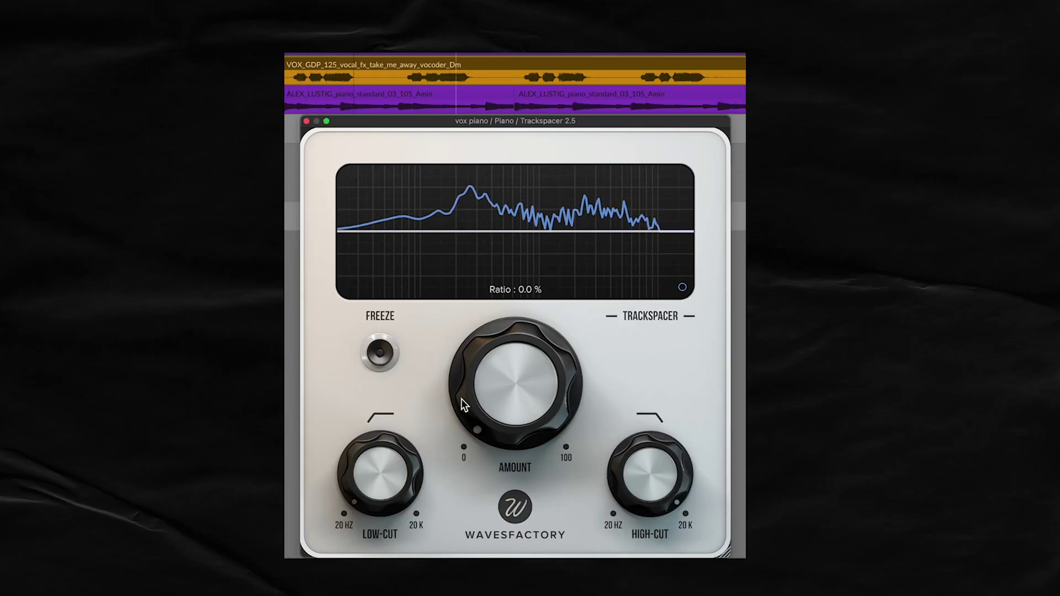
# Set the piano Trackspacer's high-cut down toward 8 kHz, low-cut to 40 Hz, and Amount to about 9% during playback
pyautogui.moveTo(631, 486)
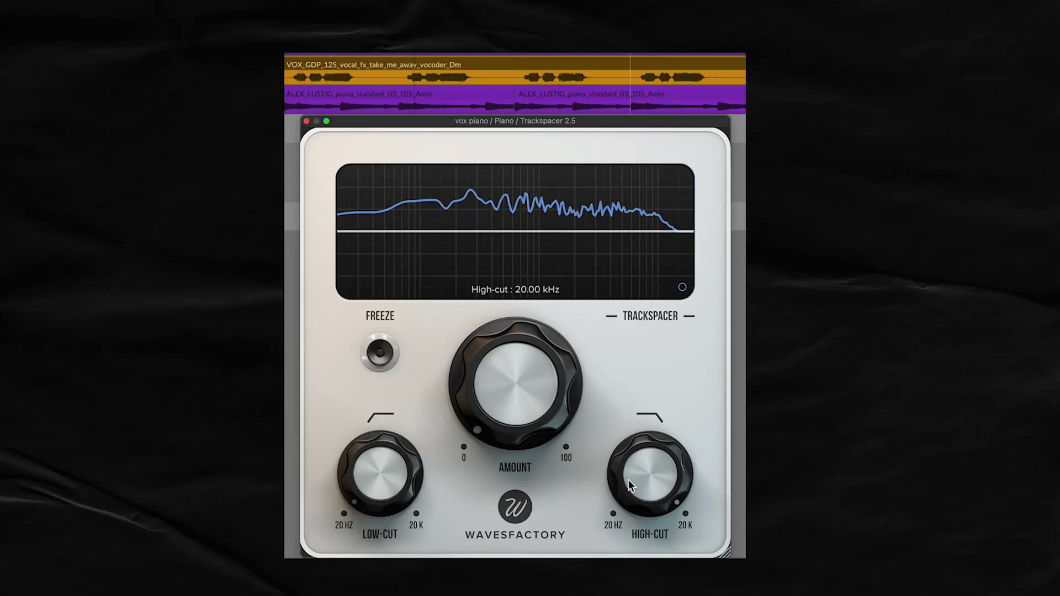
pyautogui.moveTo(638, 466); pyautogui.dragTo(628, 497)
pyautogui.moveTo(378, 490)
pyautogui.moveTo(379, 490); pyautogui.dragTo(383, 457)
pyautogui.press('space')
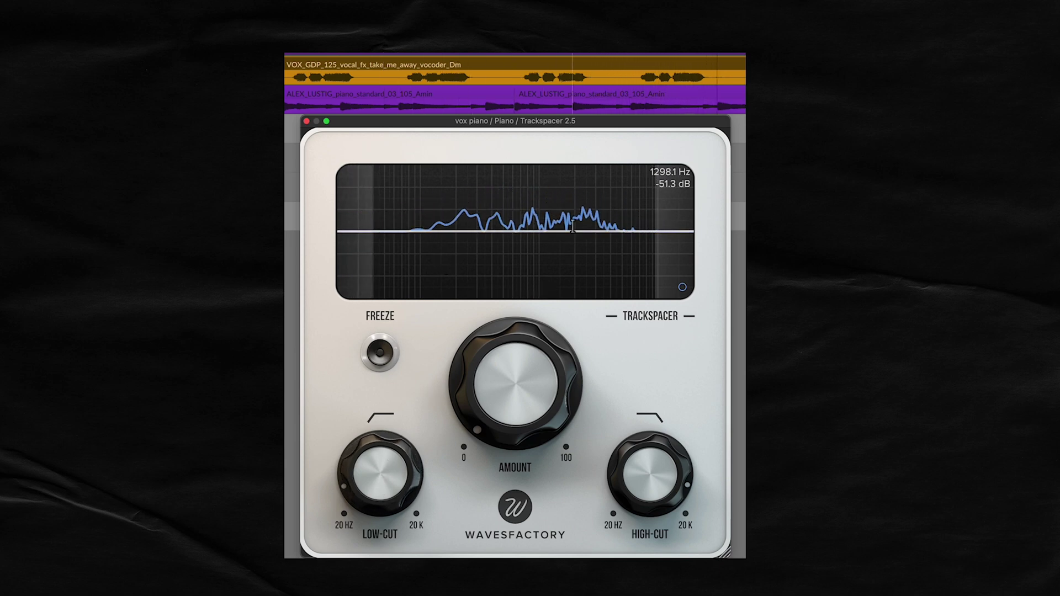
pyautogui.moveTo(475, 391); pyautogui.dragTo(507, 360)
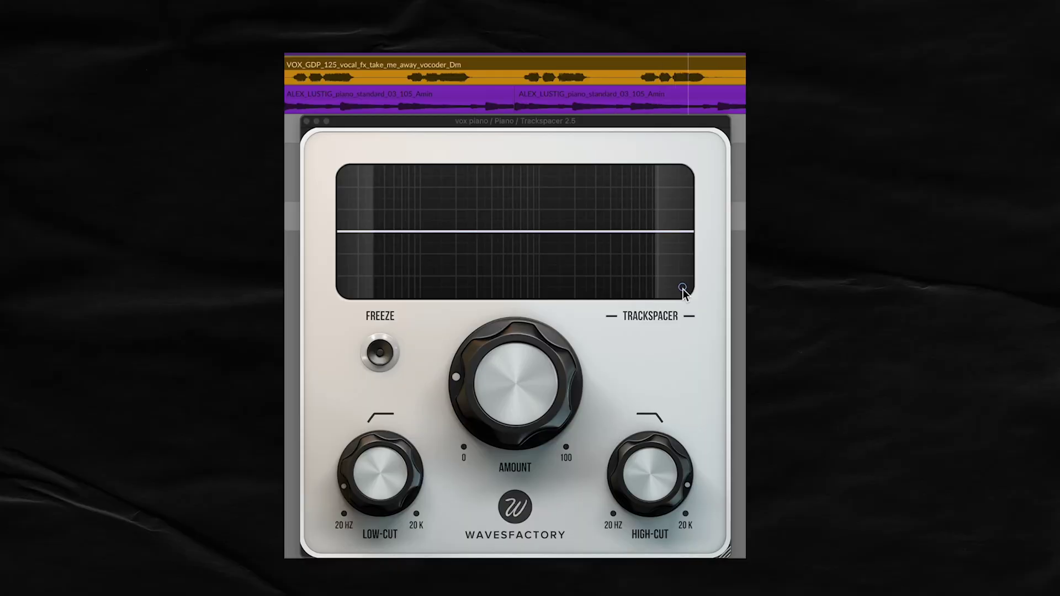
# Open the piano Trackspacer's Advanced Panel and sweep the stereo pan fully left and right
pyautogui.click(682, 288)
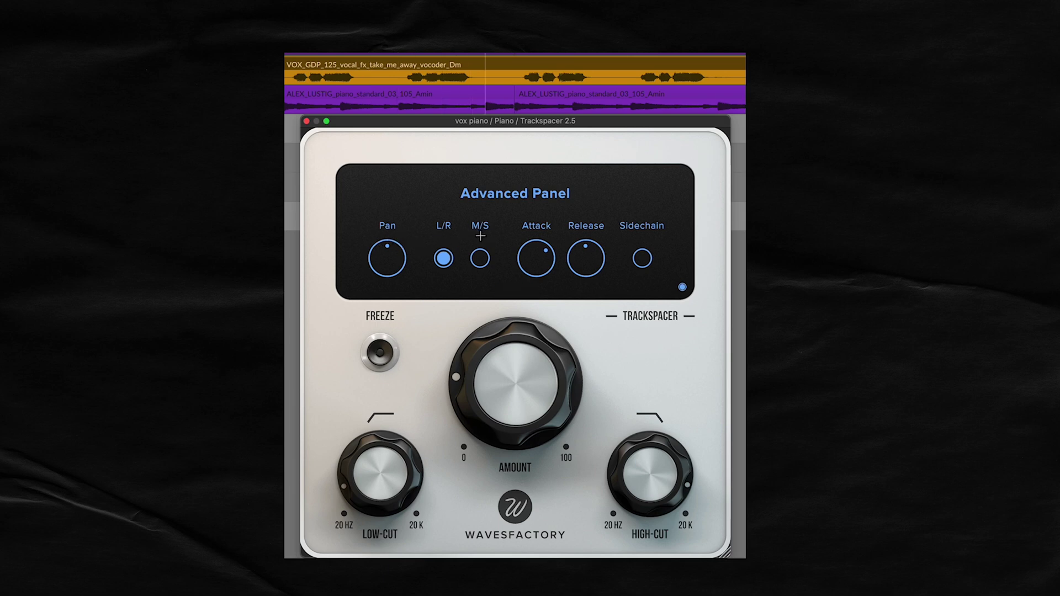
pyautogui.moveTo(401, 269); pyautogui.dragTo(391, 279)
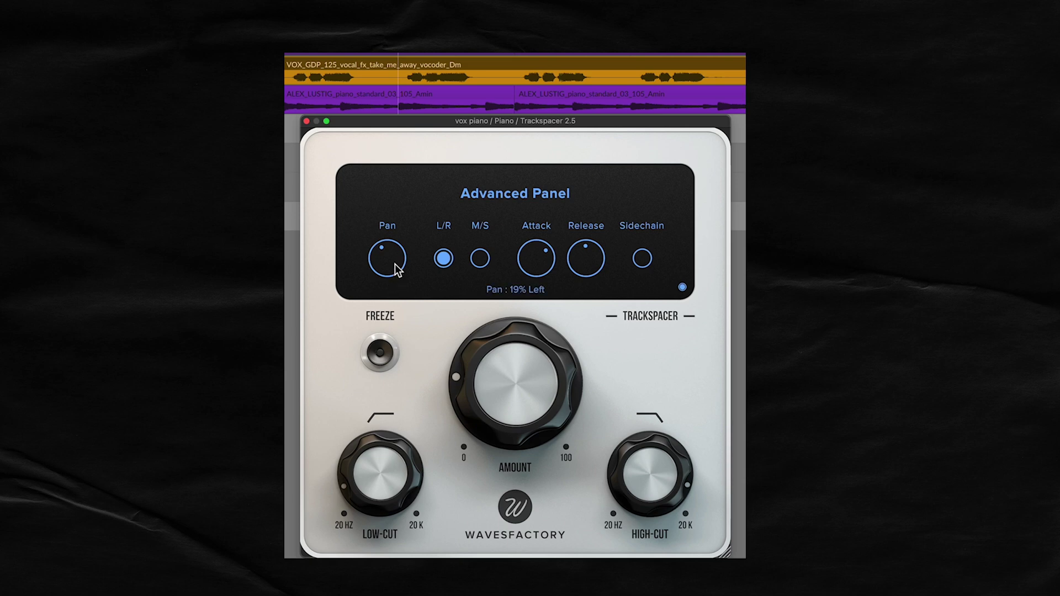
pyautogui.moveTo(384, 293); pyautogui.dragTo(403, 179)
pyautogui.moveTo(399, 228); pyautogui.dragTo(394, 230)
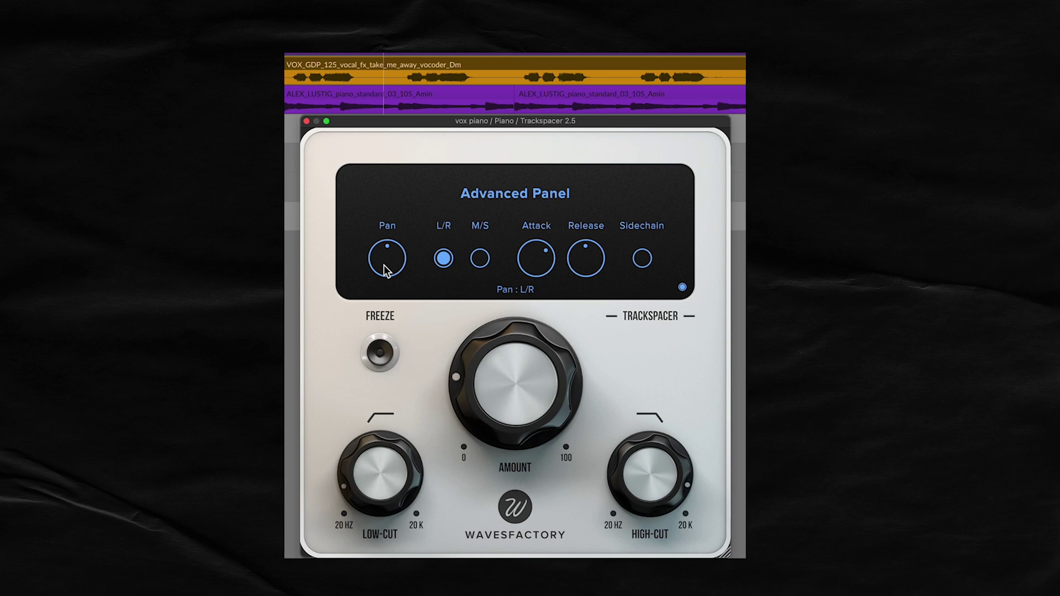
# Switch Trackspacer to M/S mode and weight the pan to about 84% Mid
pyautogui.click(479, 260)
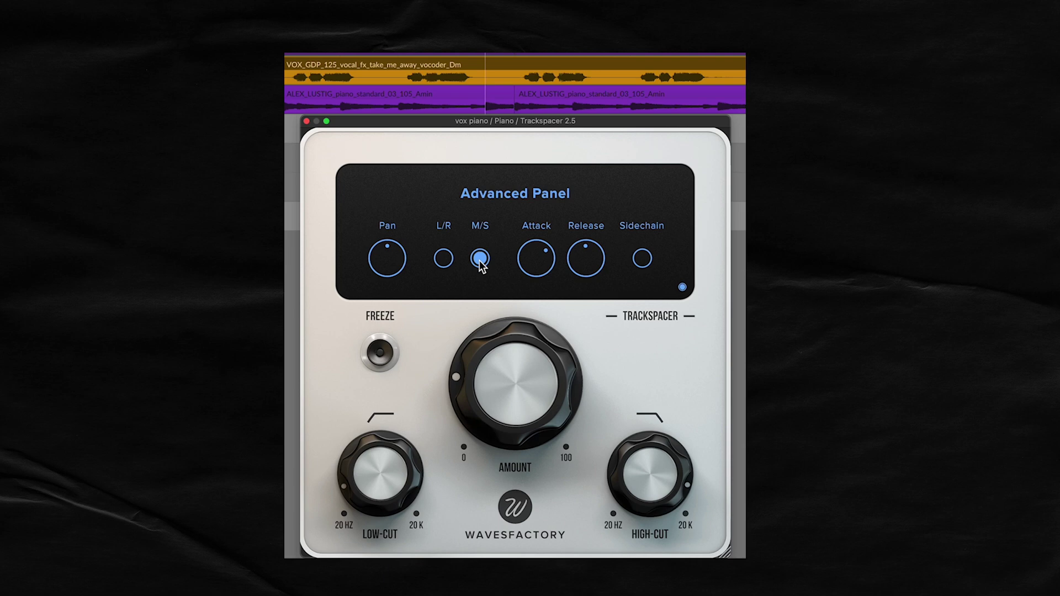
pyautogui.moveTo(396, 262)
pyautogui.moveTo(397, 263)
pyautogui.mouseDown()
pyautogui.moveTo(383, 264)
pyautogui.moveTo(386, 246)
pyautogui.moveTo(383, 273)
pyautogui.mouseUp()
pyautogui.moveTo(381, 266); pyautogui.dragTo(388, 270)
pyautogui.click(385, 267)
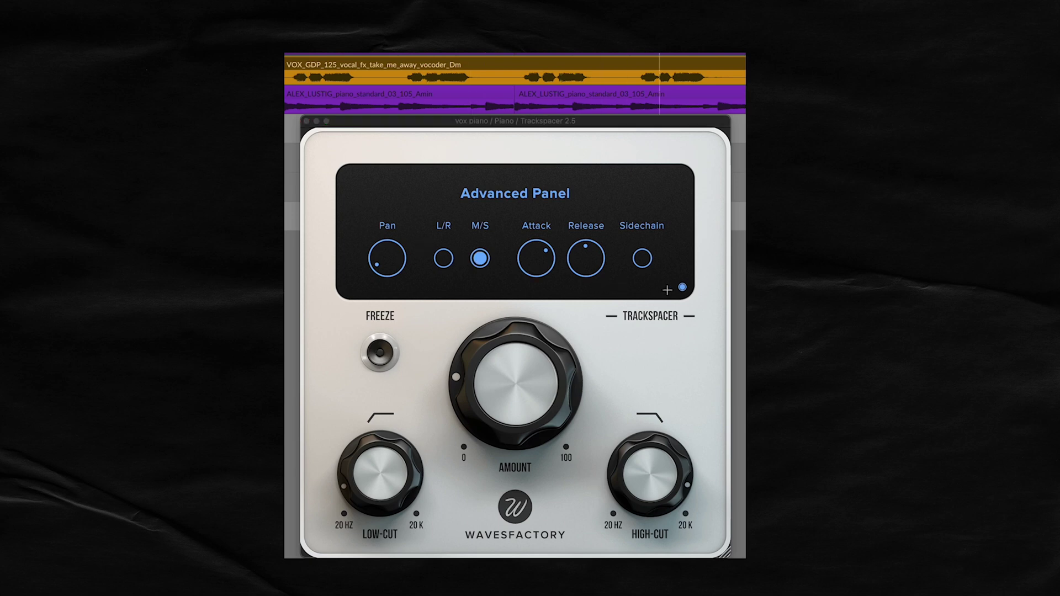
# Close the Advanced Panel and, during playback, raise the piano Trackspacer's Amount to about 26%
pyautogui.click(682, 287)
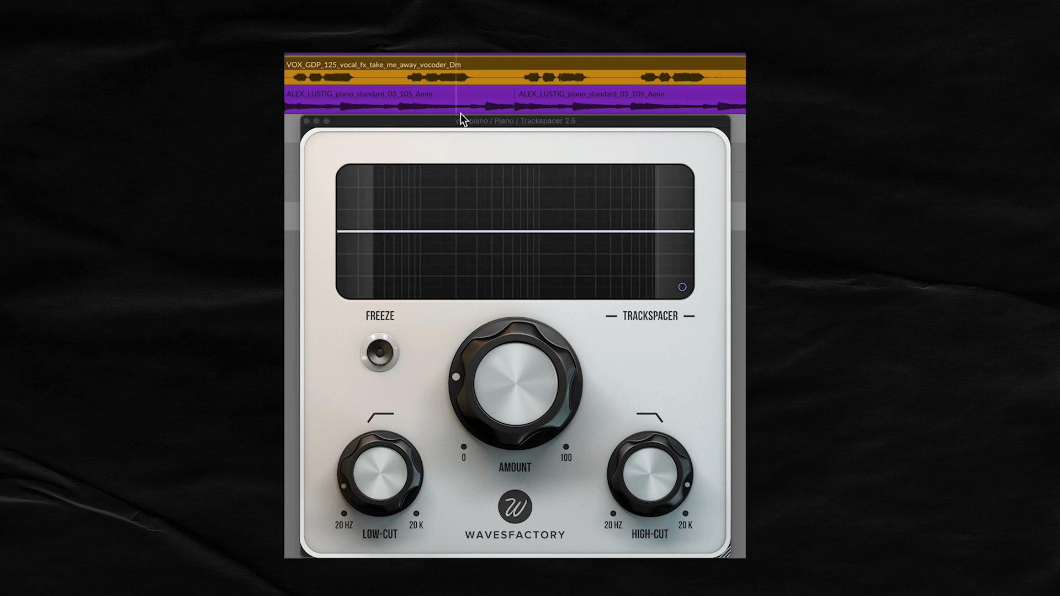
pyautogui.press('space')
pyautogui.click(491, 402)
pyautogui.moveTo(490, 400); pyautogui.dragTo(508, 385)
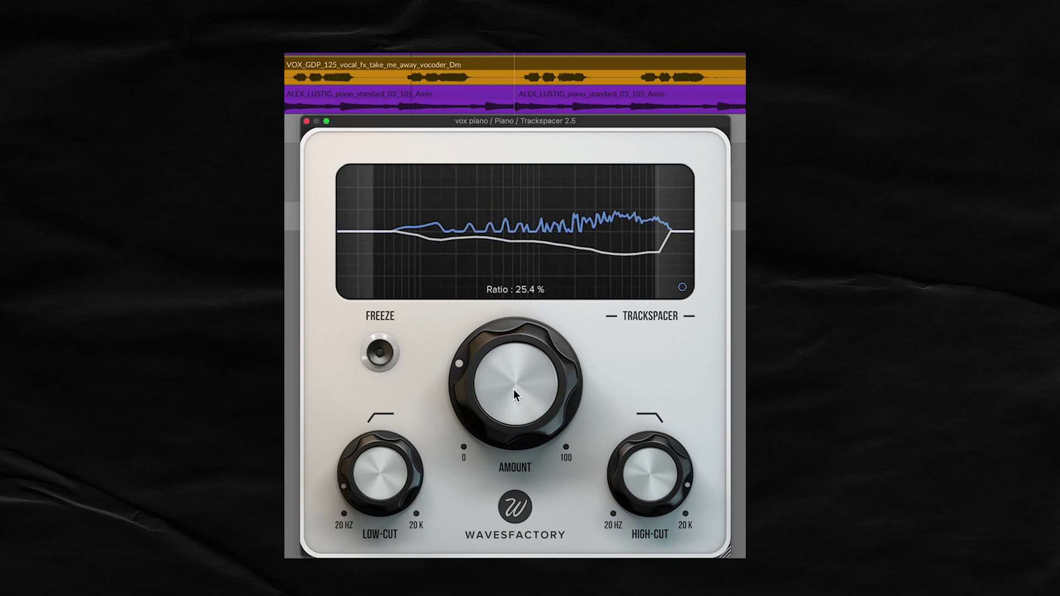
pyautogui.press('space')
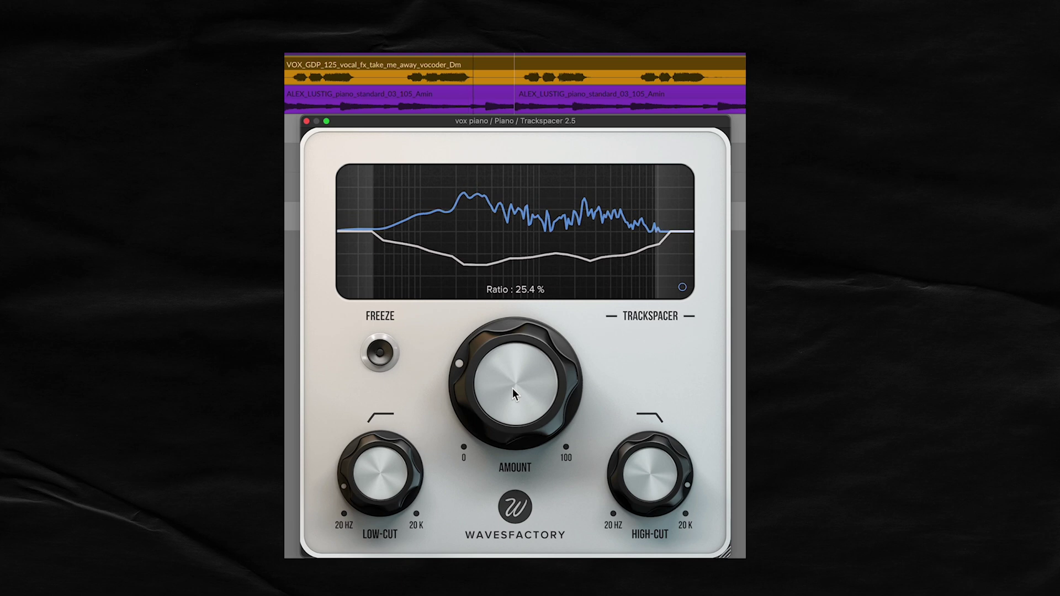
pyautogui.press('space')
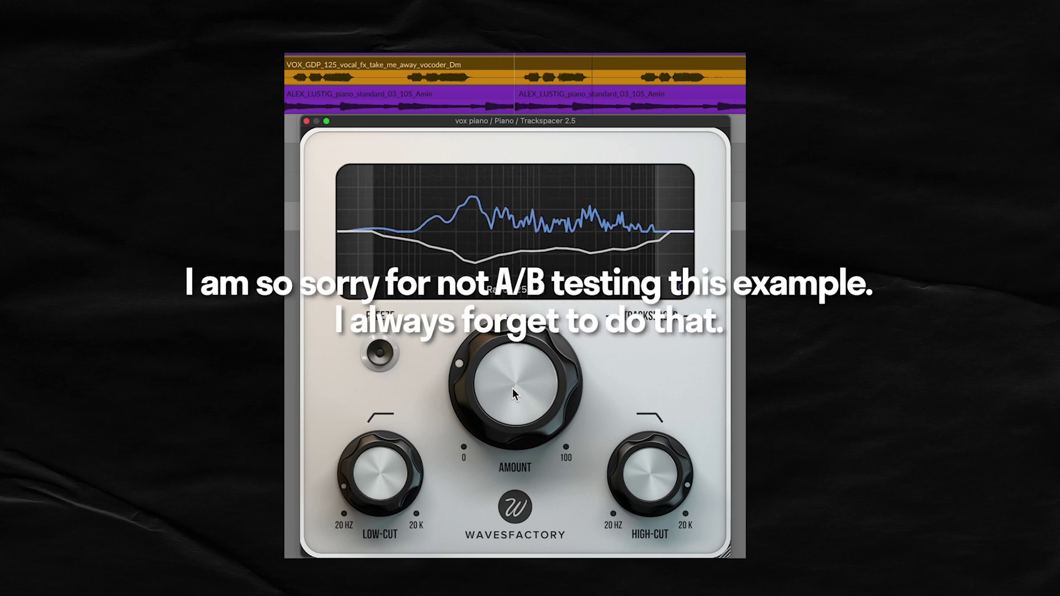
pyautogui.moveTo(512, 389); pyautogui.dragTo(514, 384)
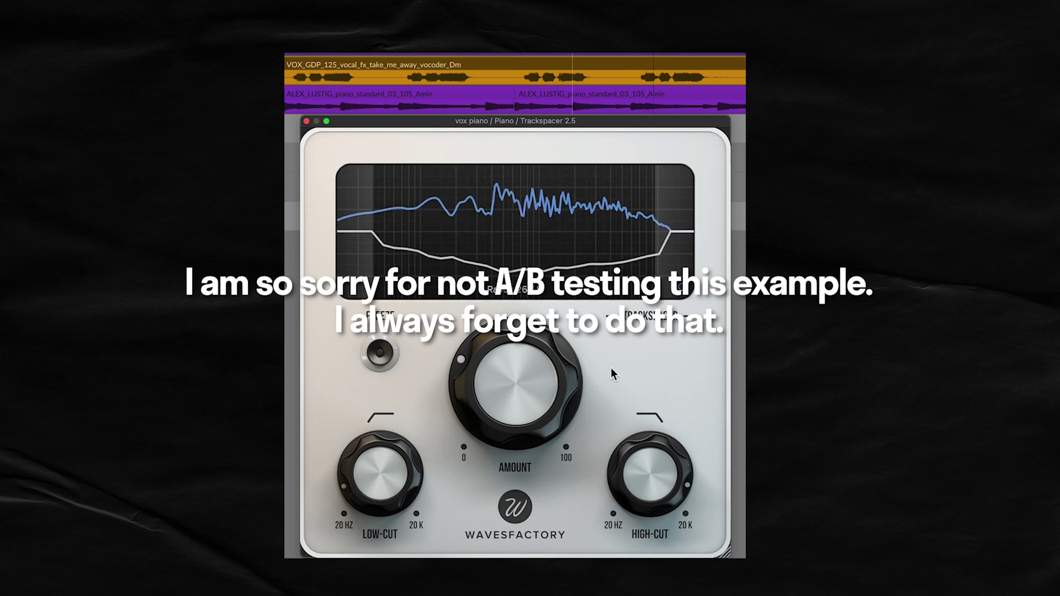